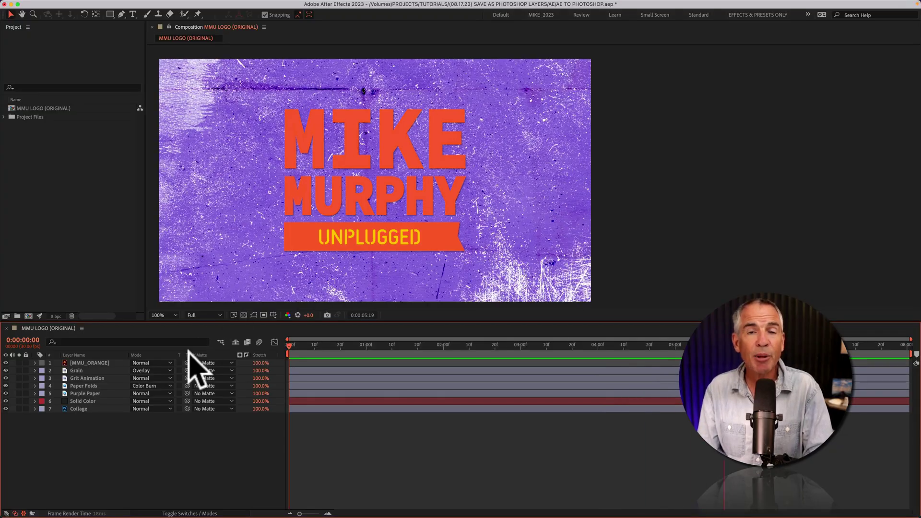
# Stop the MMU LOGO (ORIGINAL) playback so it rests on its first frame
pyautogui.press('space')
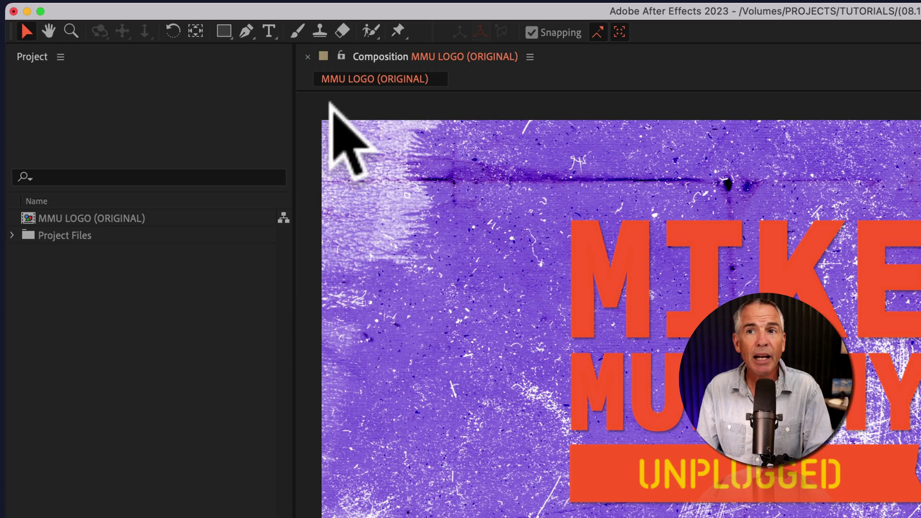
# Deselect Grit Animation and reach Composition > Save Frame As > Photoshop Layers
pyautogui.click(255, 13)
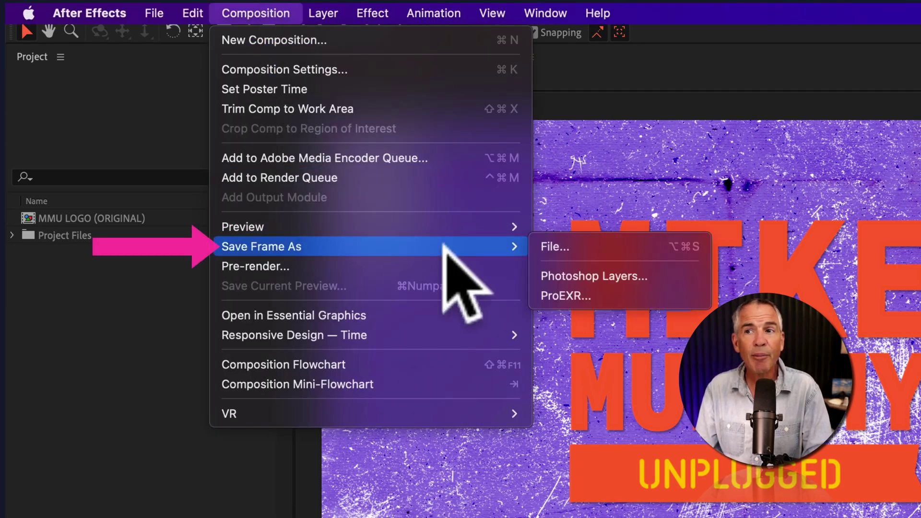
pyautogui.moveTo(261, 246)
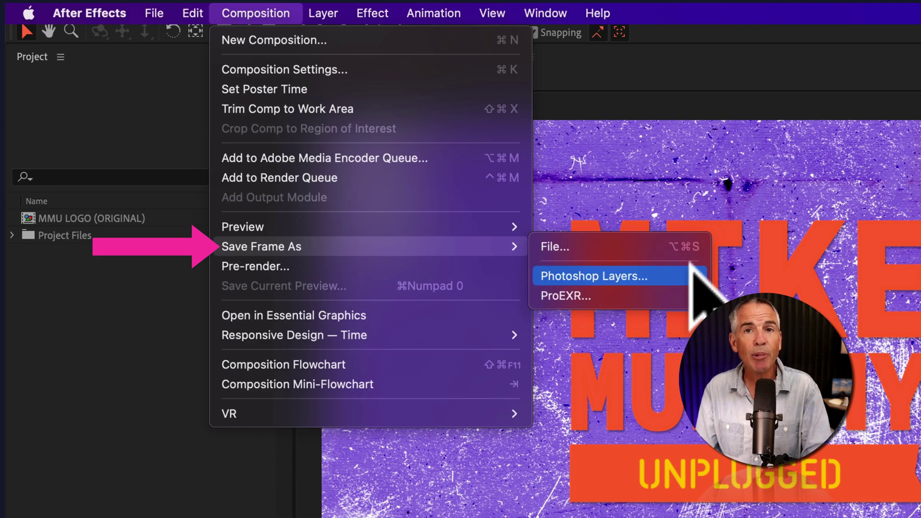
pyautogui.press('Escape')
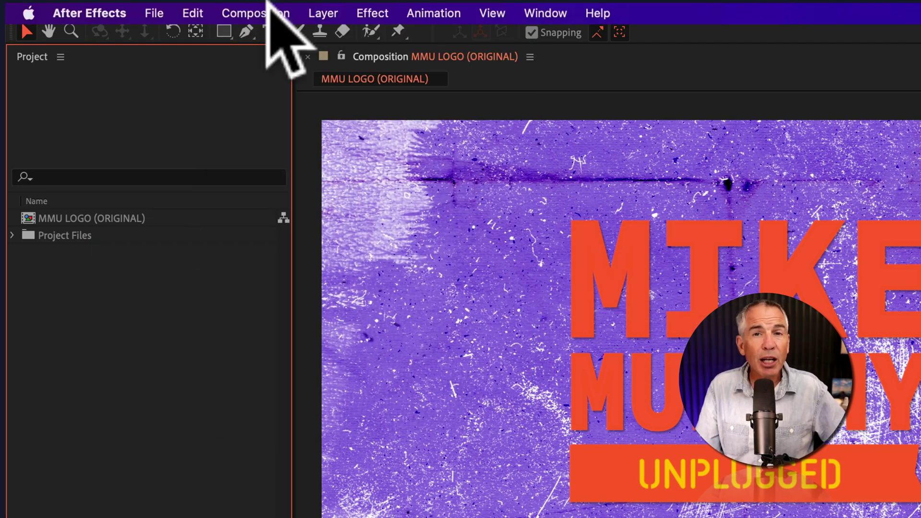
pyautogui.click(273, 14)
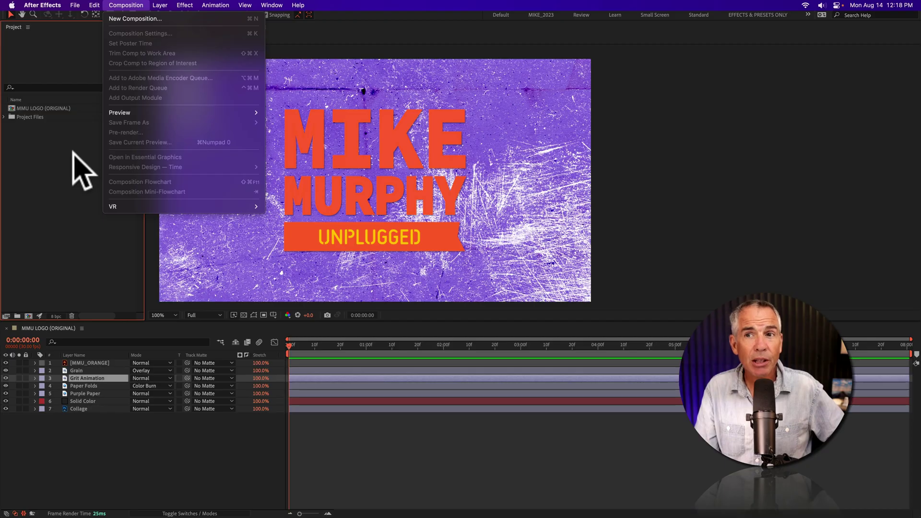
pyautogui.click(475, 158)
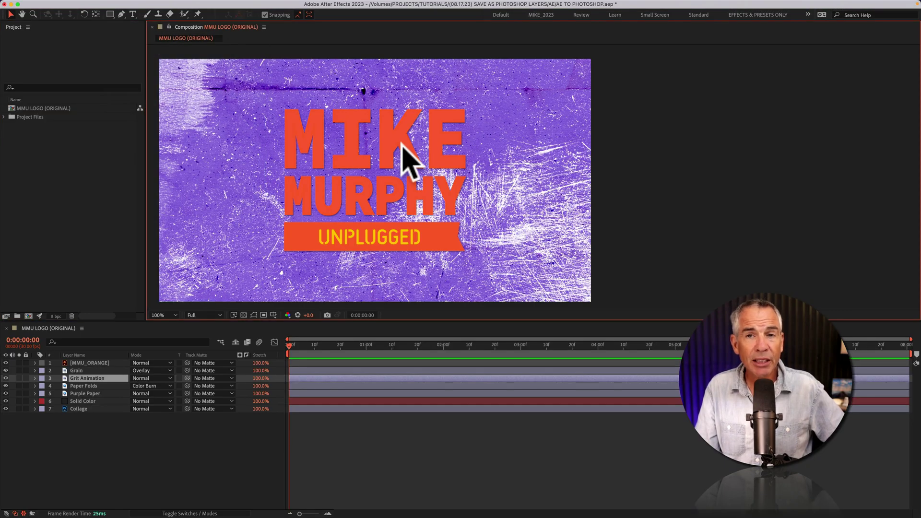
pyautogui.click(205, 452)
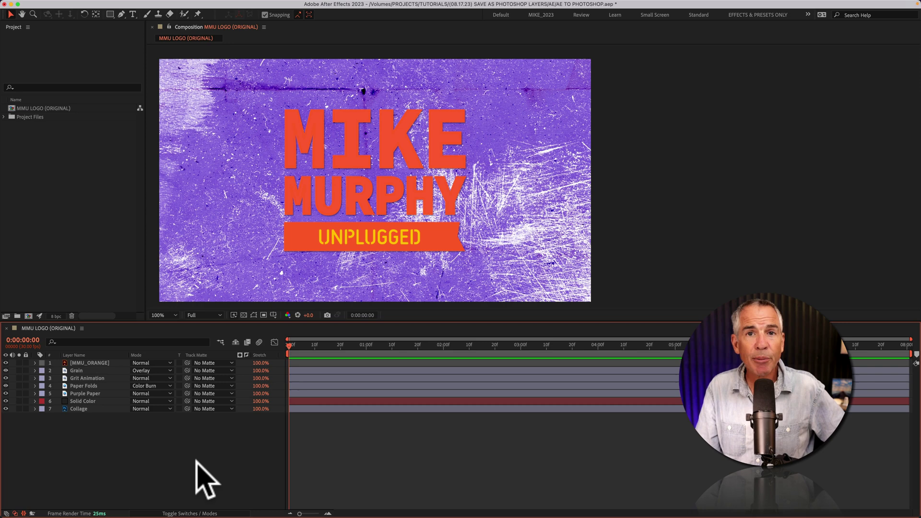
pyautogui.click(127, 6)
pyautogui.moveTo(130, 122)
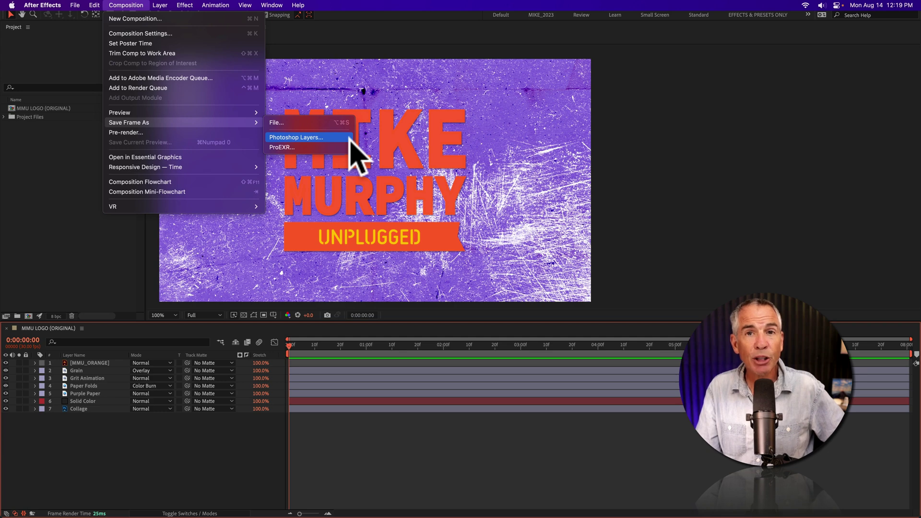
# Save the frame as Photoshop-format MMU LOGO (EDITED).psd on the Desktop
pyautogui.click(295, 137)
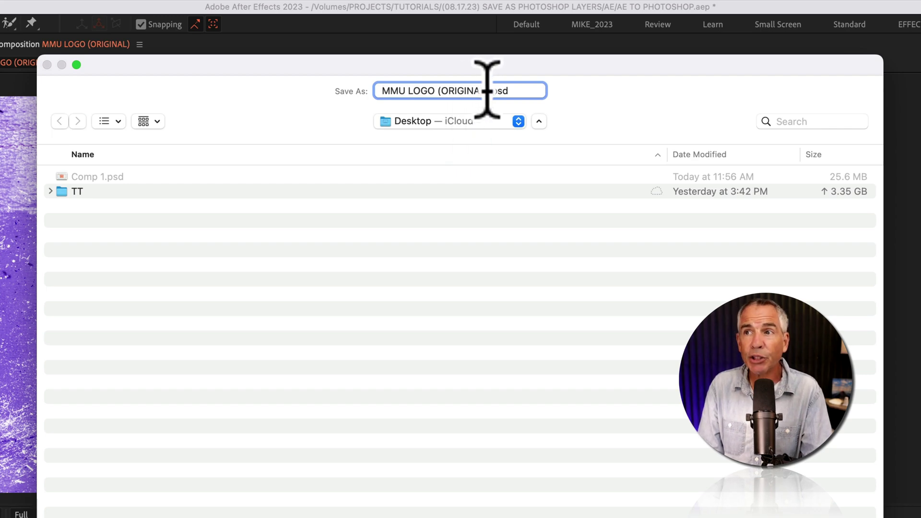
pyautogui.write('EDITED')
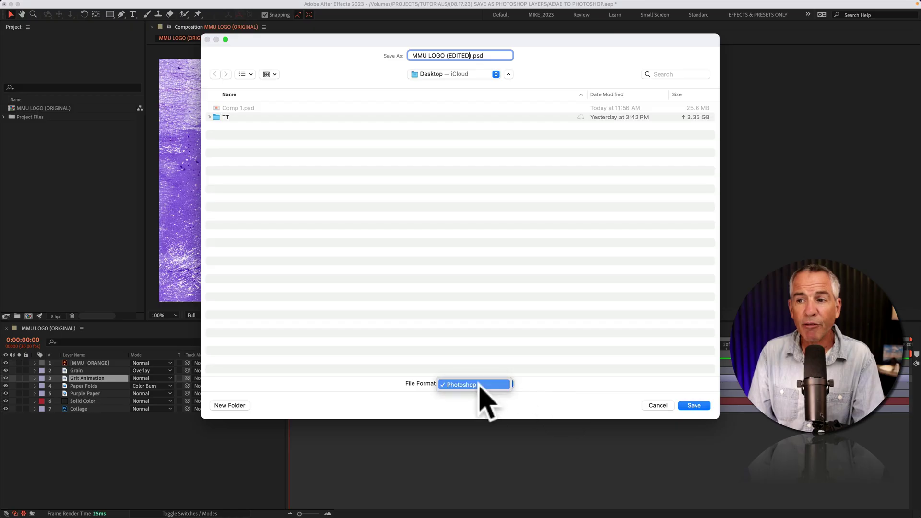
pyautogui.click(481, 384)
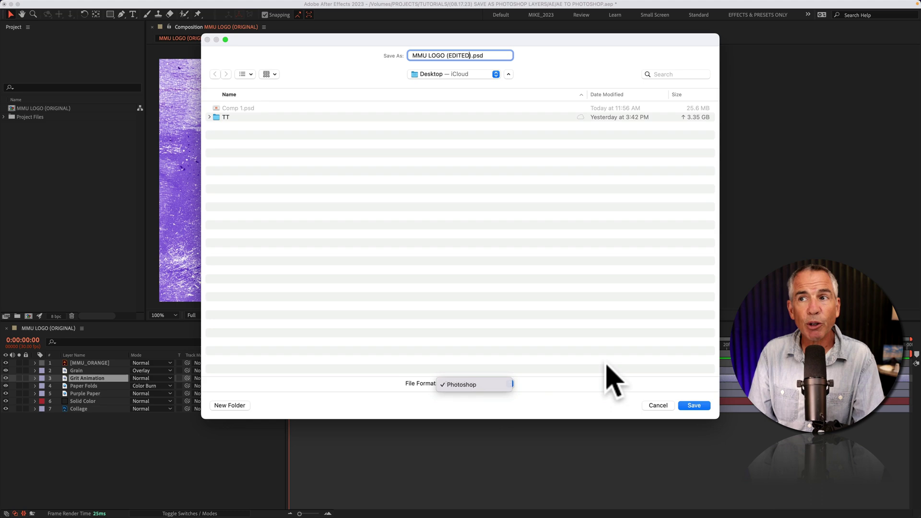
pyautogui.click(694, 405)
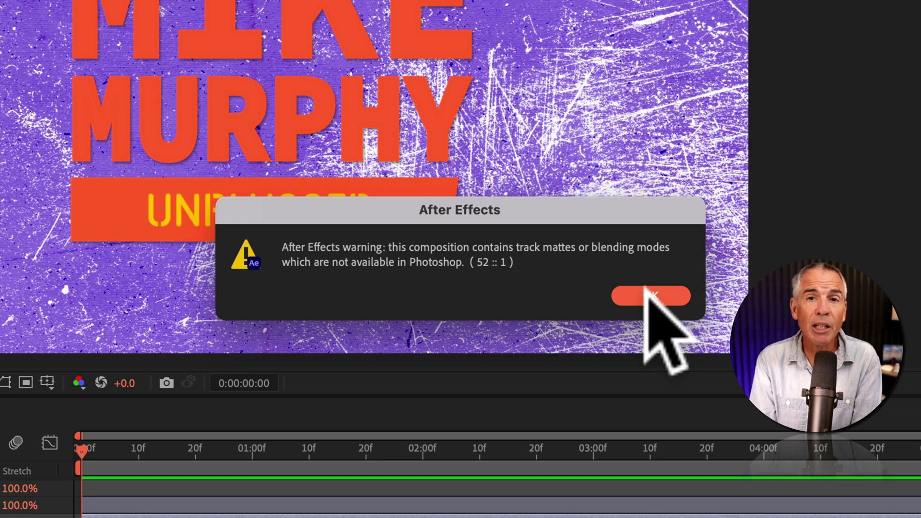
# Dismiss the blending-mode warning and open MMU LOGO (EDITED).psd in Photoshop
pyautogui.click(647, 295)
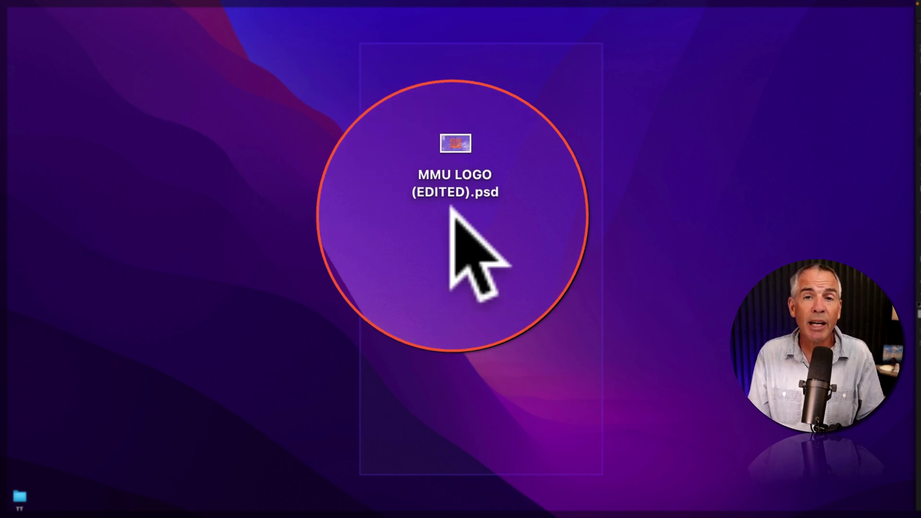
pyautogui.moveTo(454, 181)
pyautogui.mouseDown()
pyautogui.moveTo(255, 431)
pyautogui.moveTo(264, 489)
pyautogui.mouseUp()
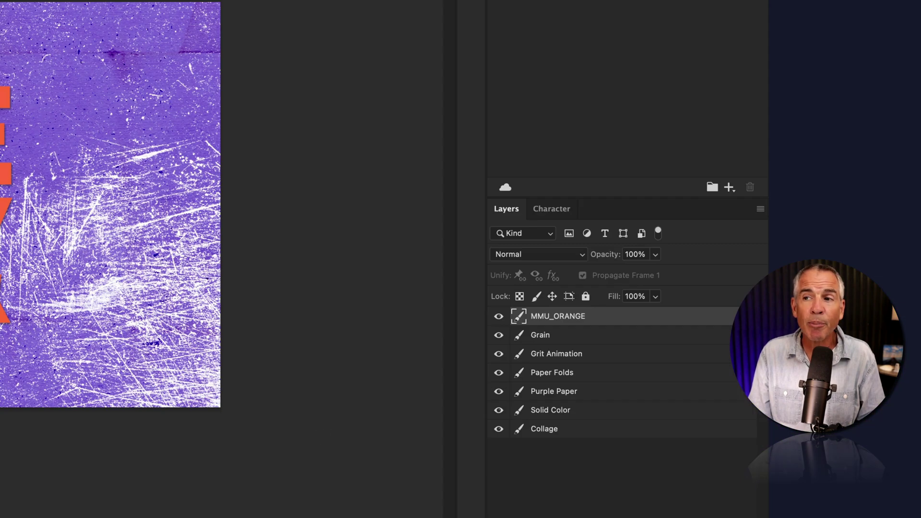
# Select the Collage through Paper Folds layers, then rename the painted Layer 1 to Brush Strokes
pyautogui.click(590, 468)
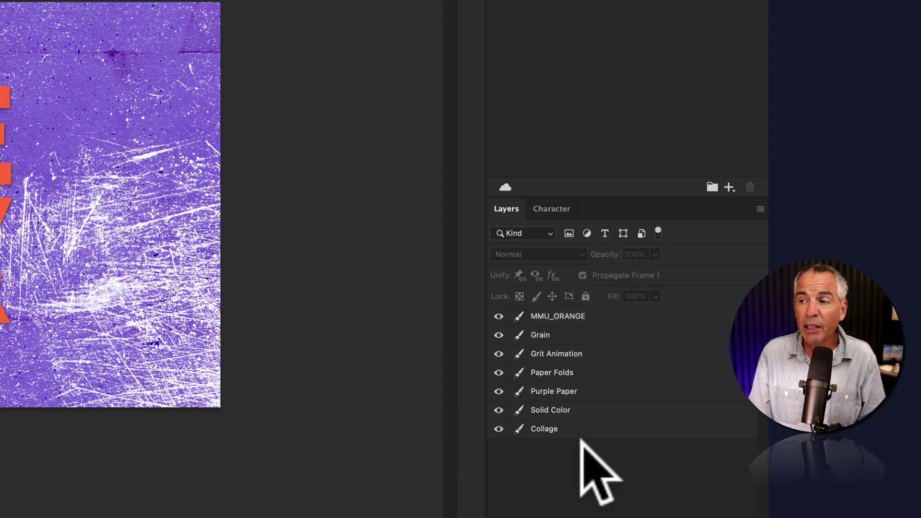
pyautogui.click(558, 429)
pyautogui.click(561, 410)
pyautogui.click(561, 392)
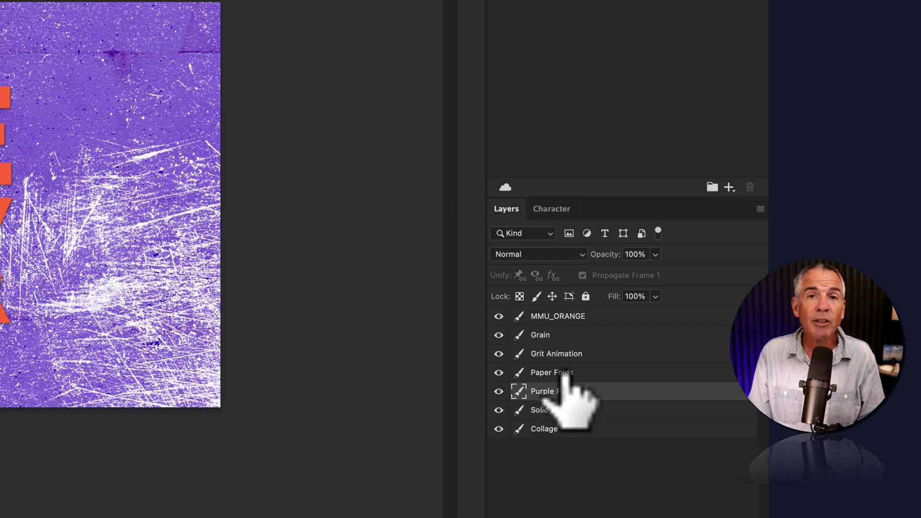
pyautogui.click(562, 373)
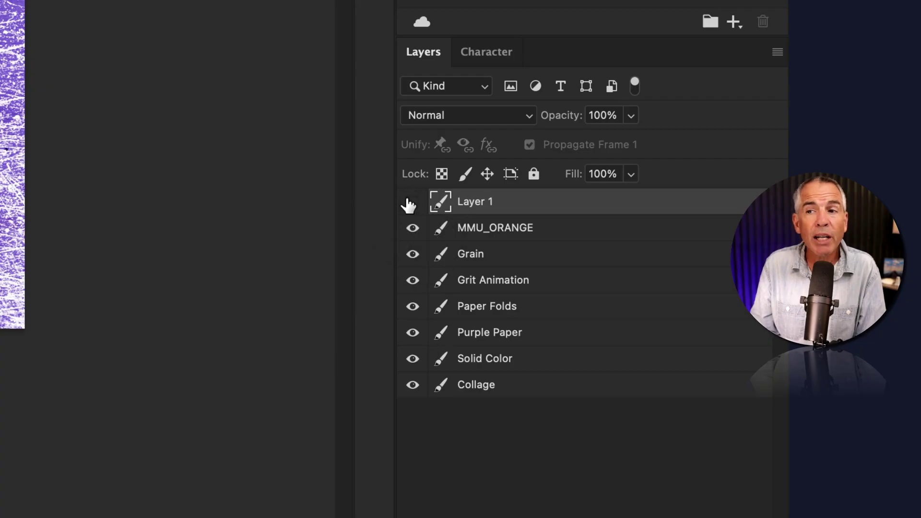
pyautogui.doubleClick(477, 203)
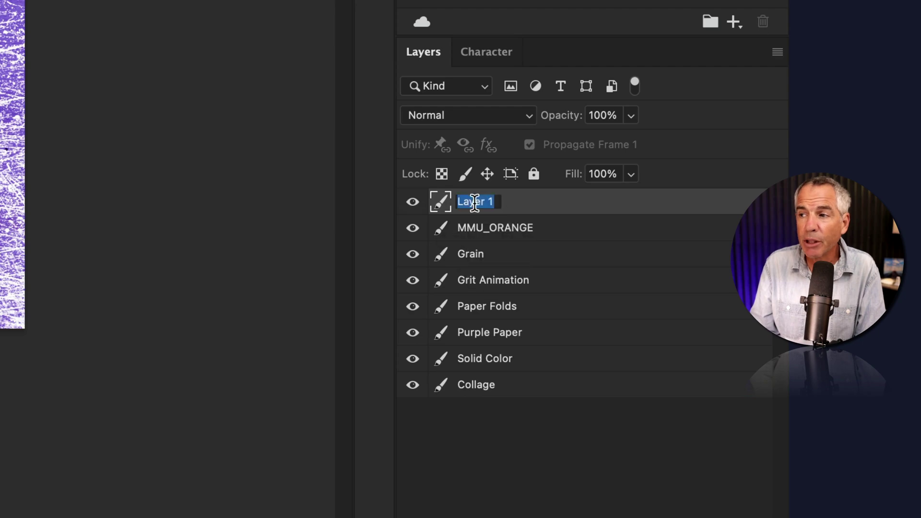
pyautogui.write('Brush Strokes')
pyautogui.press('Return')
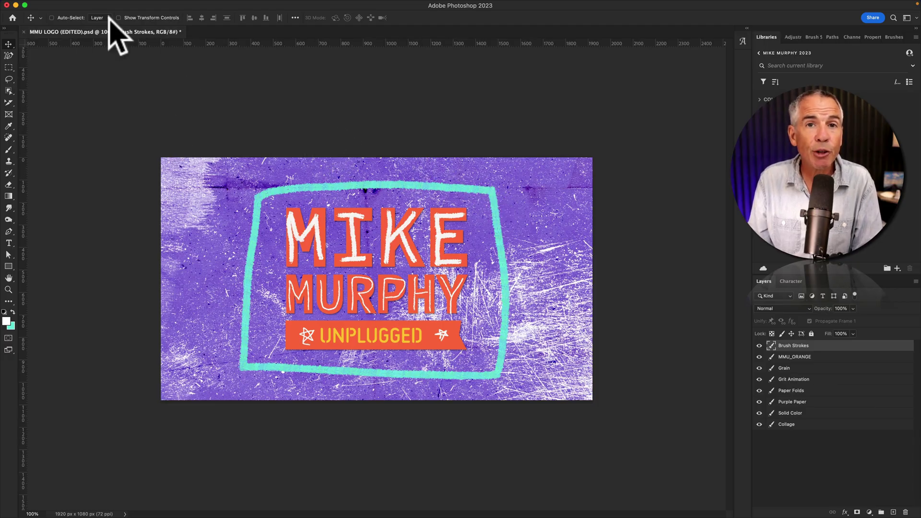
# Save the edited PSD and drag it from the Desktop onto After Effects
pyautogui.click(86, 5)
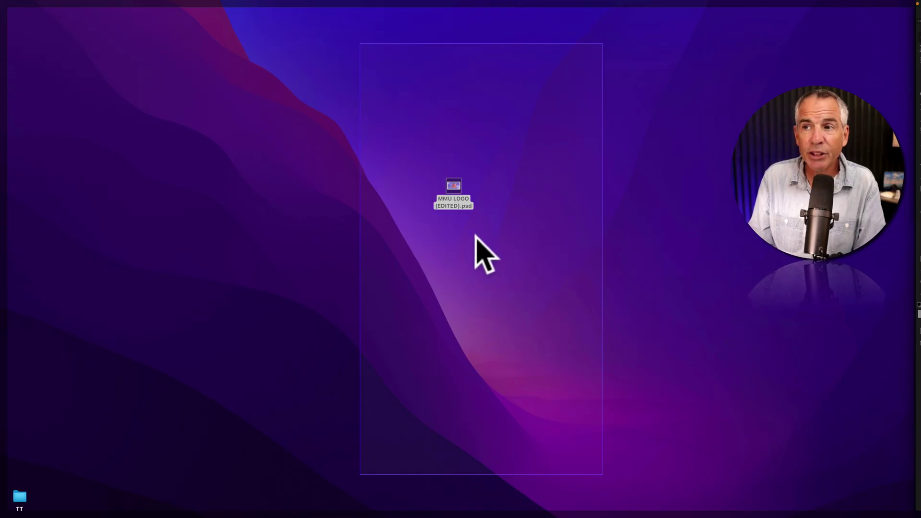
pyautogui.click(454, 198)
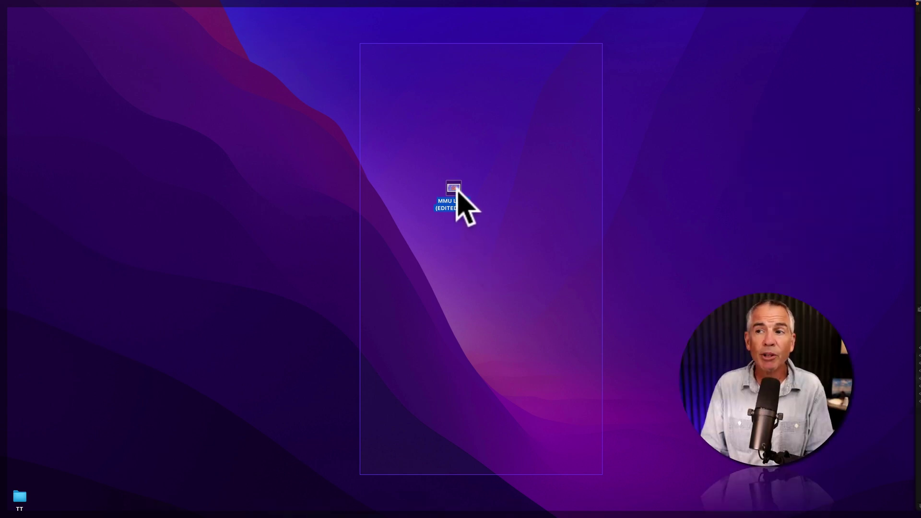
pyautogui.moveTo(448, 213); pyautogui.dragTo(152, 497)
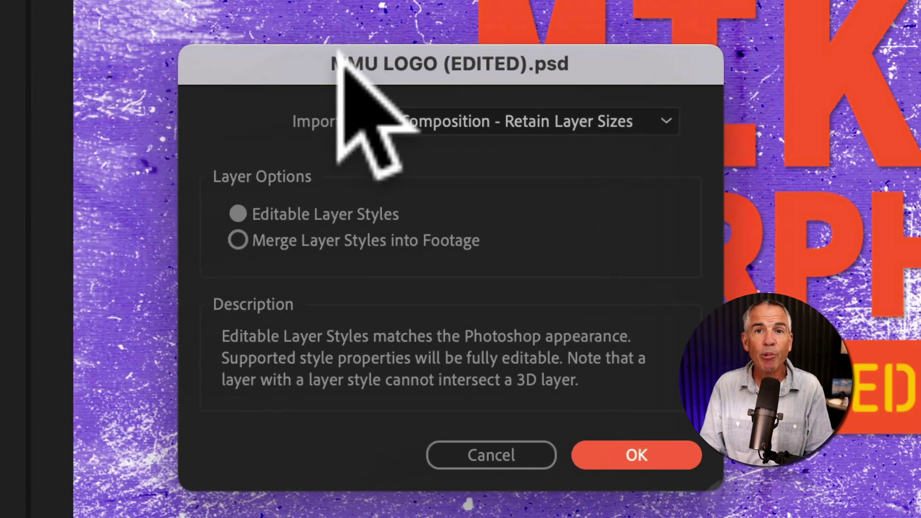
# Import the PSD as Composition - Retain Layer Sizes with editable layer styles
pyautogui.moveTo(249, 87); pyautogui.dragTo(252, 61)
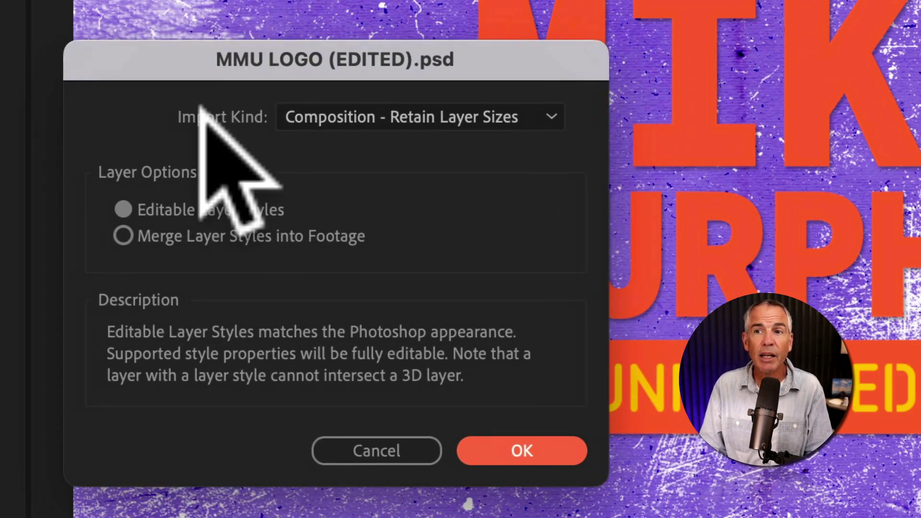
pyautogui.click(554, 117)
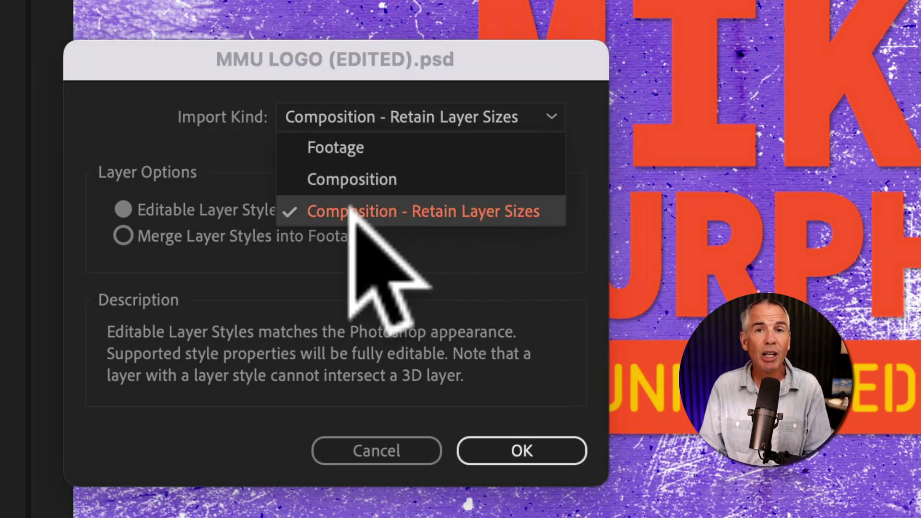
pyautogui.click(410, 208)
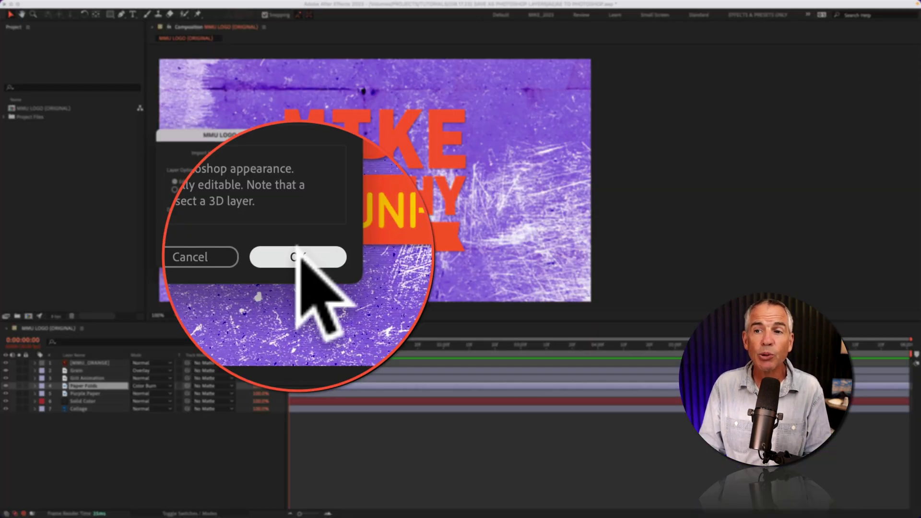
pyautogui.click(296, 257)
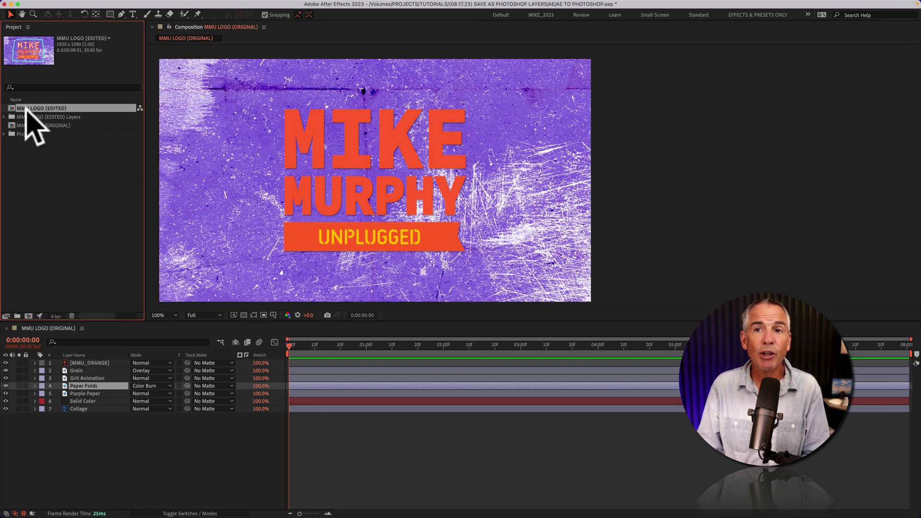
# Open MMU LOGO (EDITED), check Brush Strokes and its layers, and compare with ORIGINAL
pyautogui.doubleClick(57, 109)
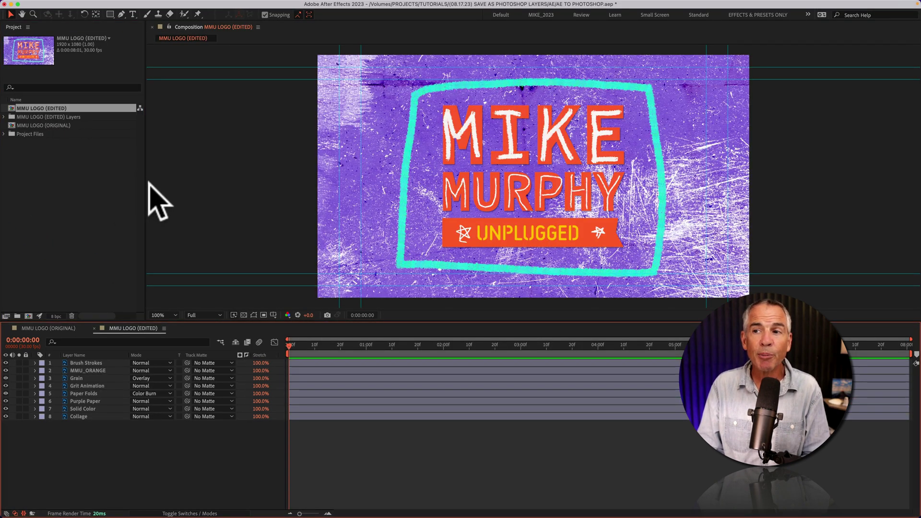
pyautogui.click(6, 363)
pyautogui.click(76, 371)
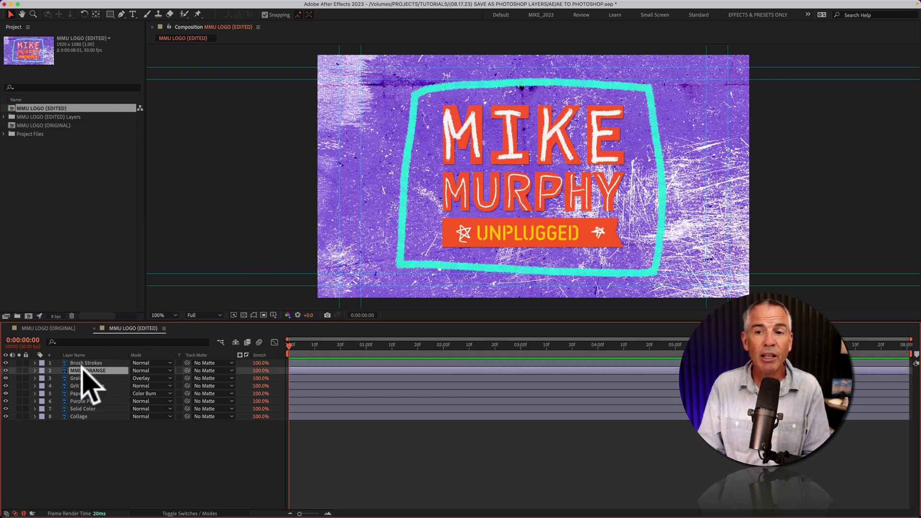
pyautogui.click(83, 393)
pyautogui.click(85, 417)
pyautogui.click(50, 328)
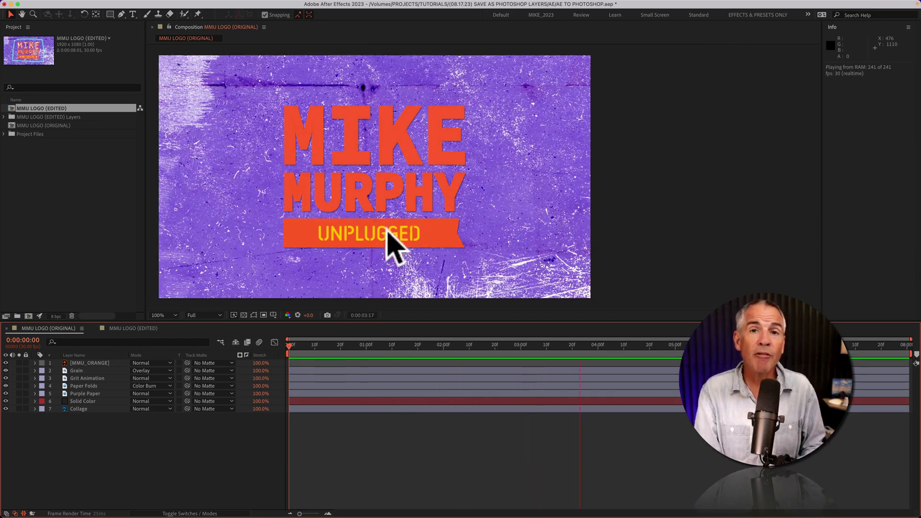
pyautogui.click(132, 328)
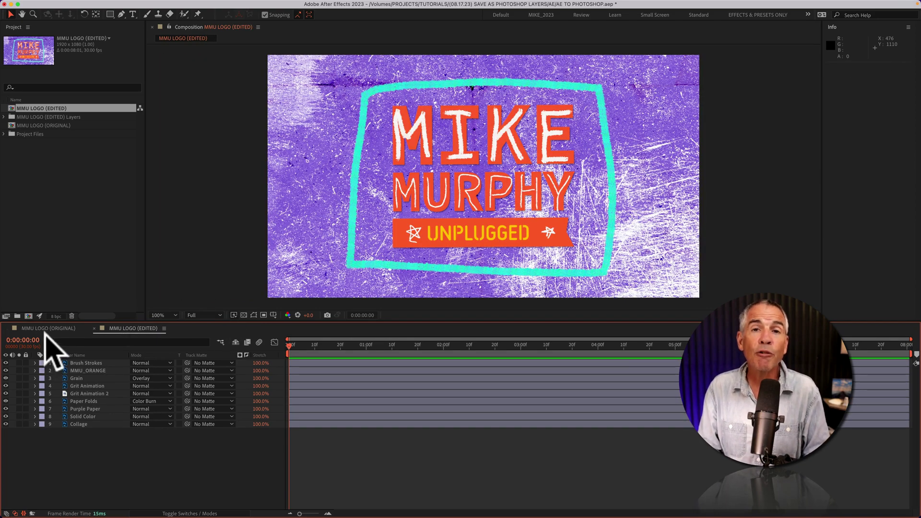